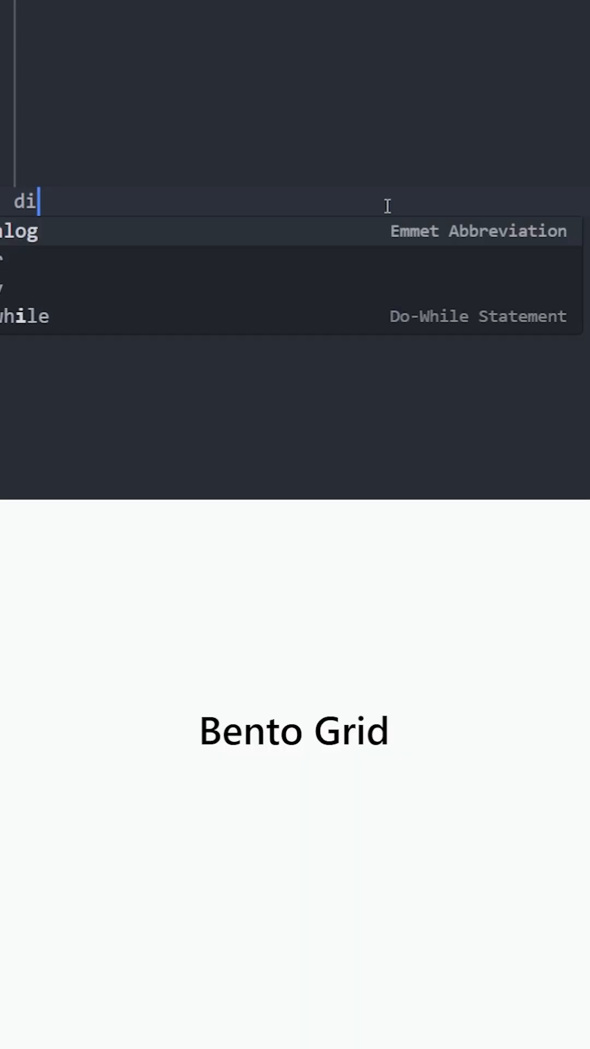
Step: Expand an Emmet div and give it classes grid grid-cols-4 auto-rows-[200px] gap-2 w-full max-w-3xl
key(Tab)
text(cla)
key(Tab)
text(grid )
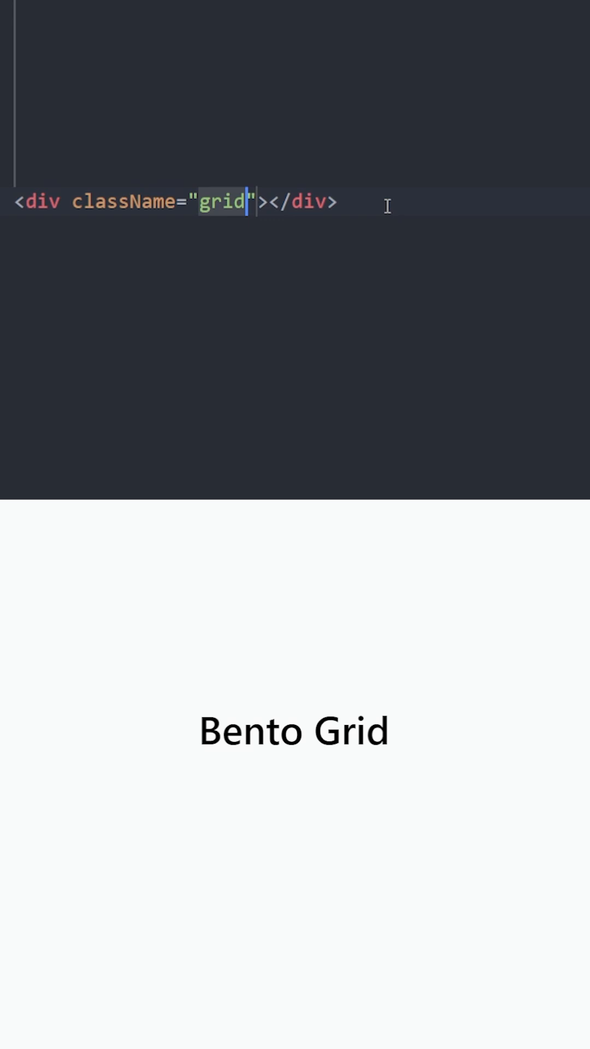
text(grid-col)
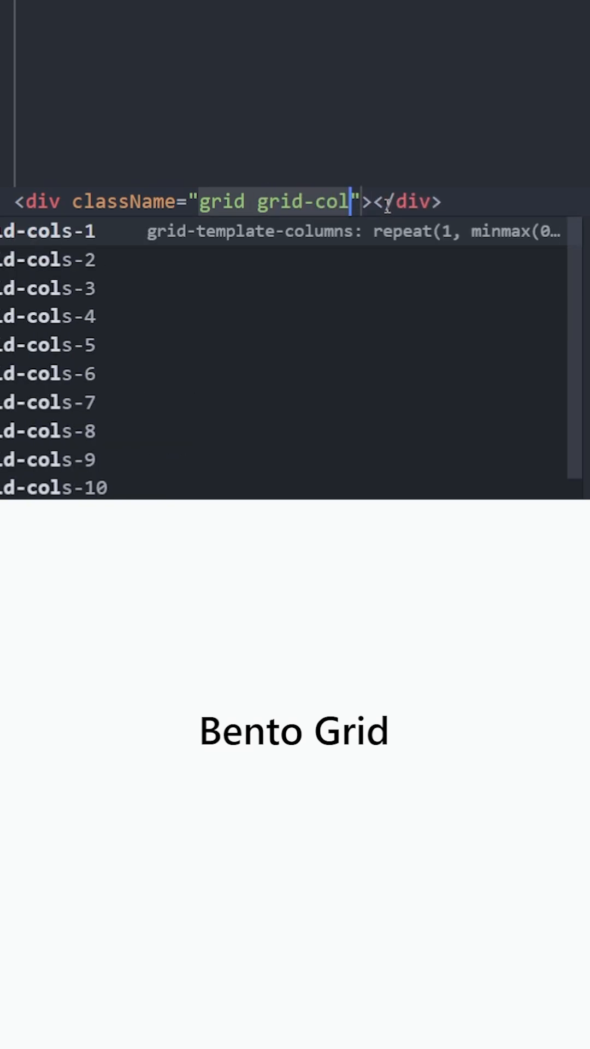
text(s-4 auto-rows-[200px)
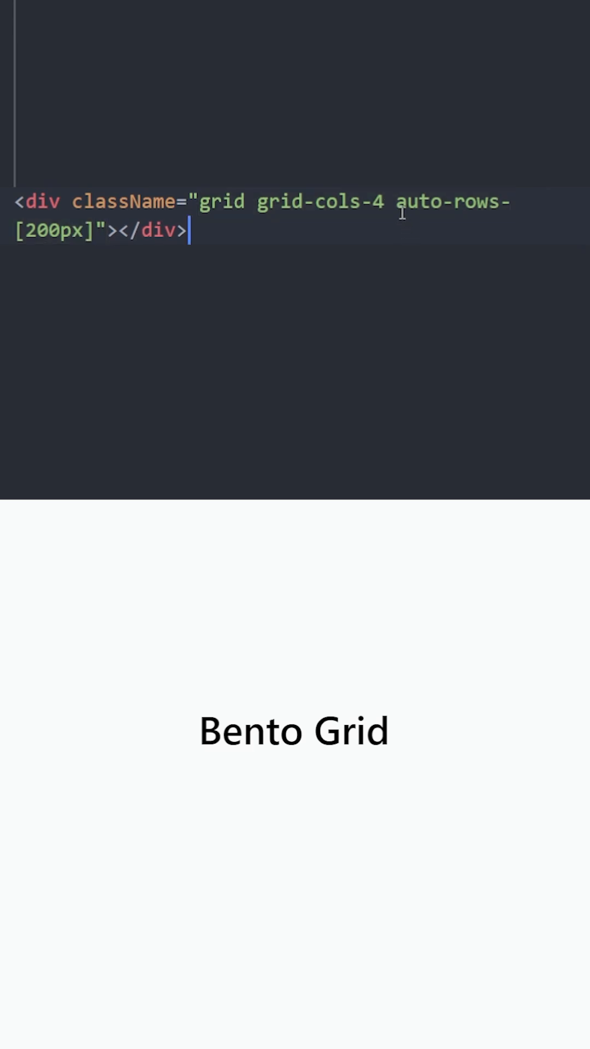
click(513, 202)
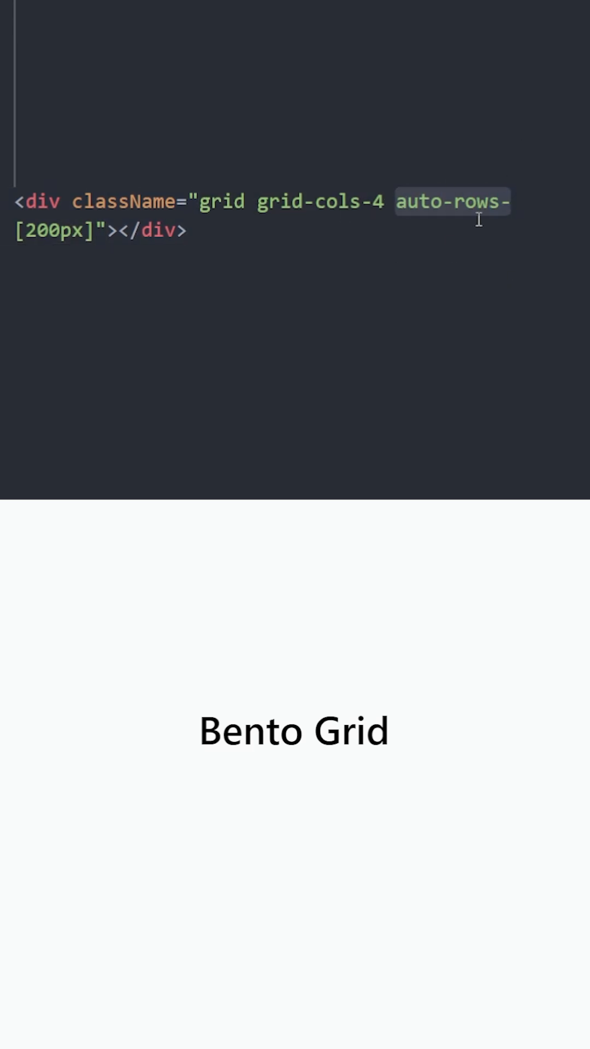
click(75, 230)
key(End)
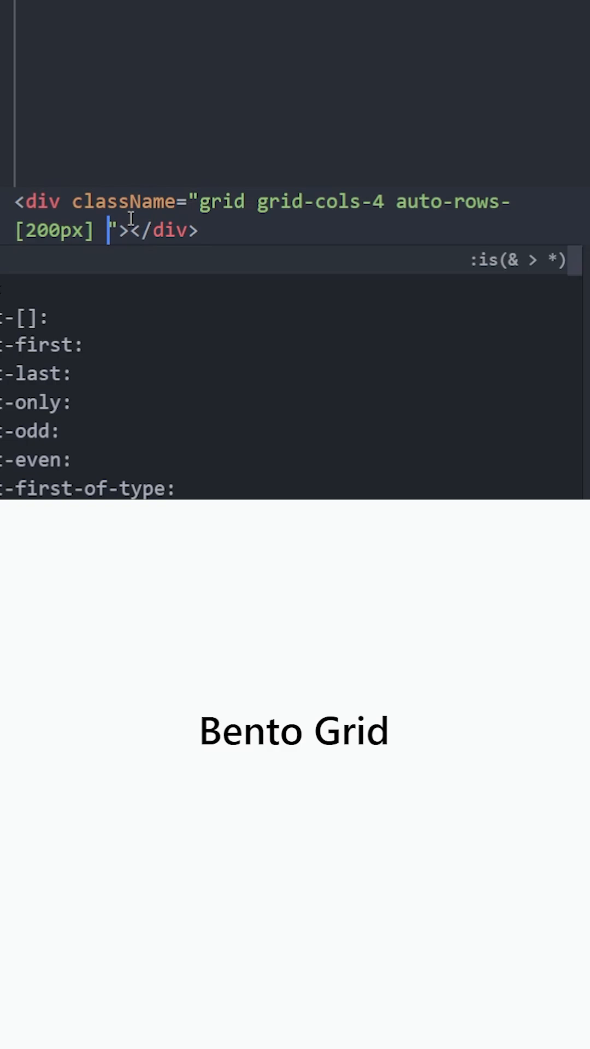
text(gap-2 )
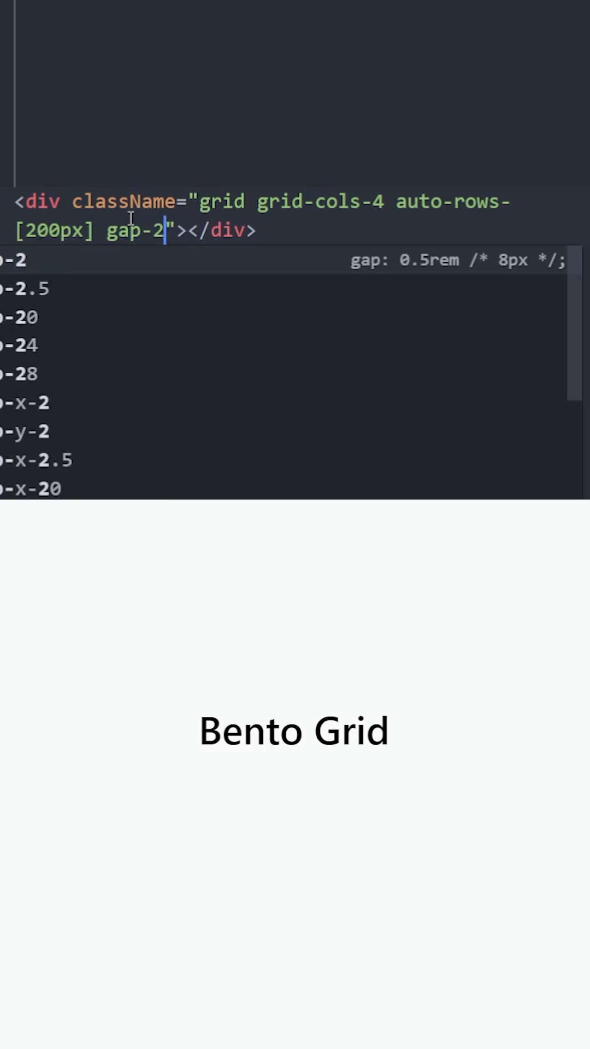
text(w-full )
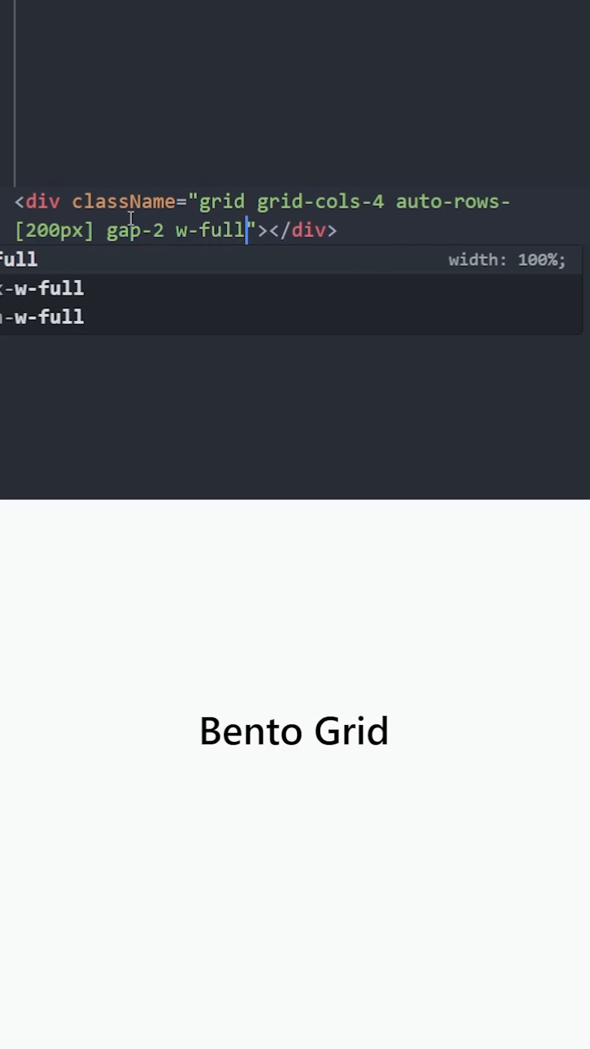
text(max-w-)
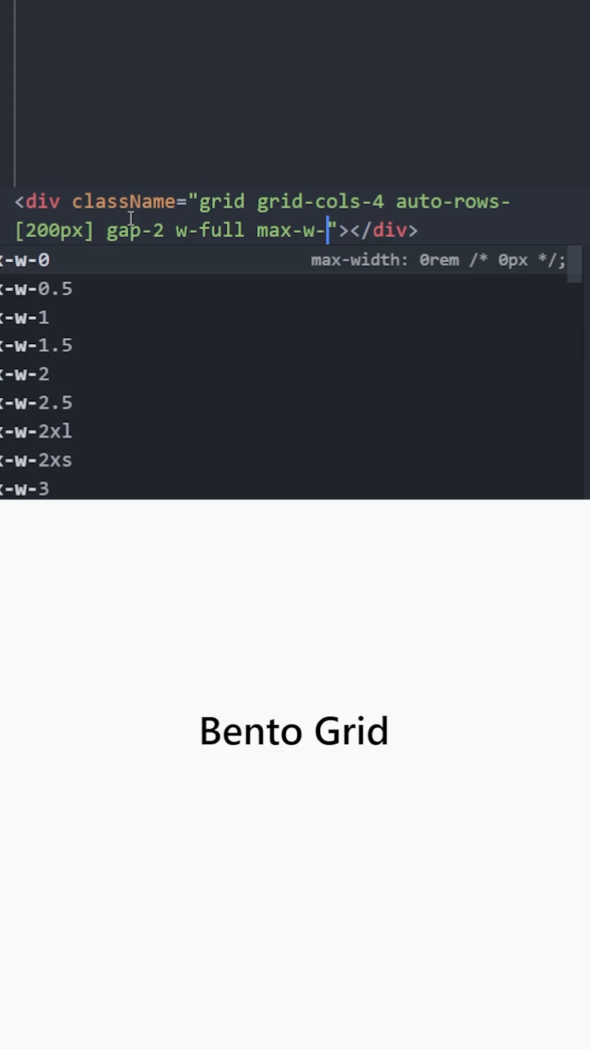
text(3xl)
key(Right)
key(Right)
Step: Add a col-span-2 row-span-2 bg-purple-500 rounded-lg box inside the grid container
key(Return)
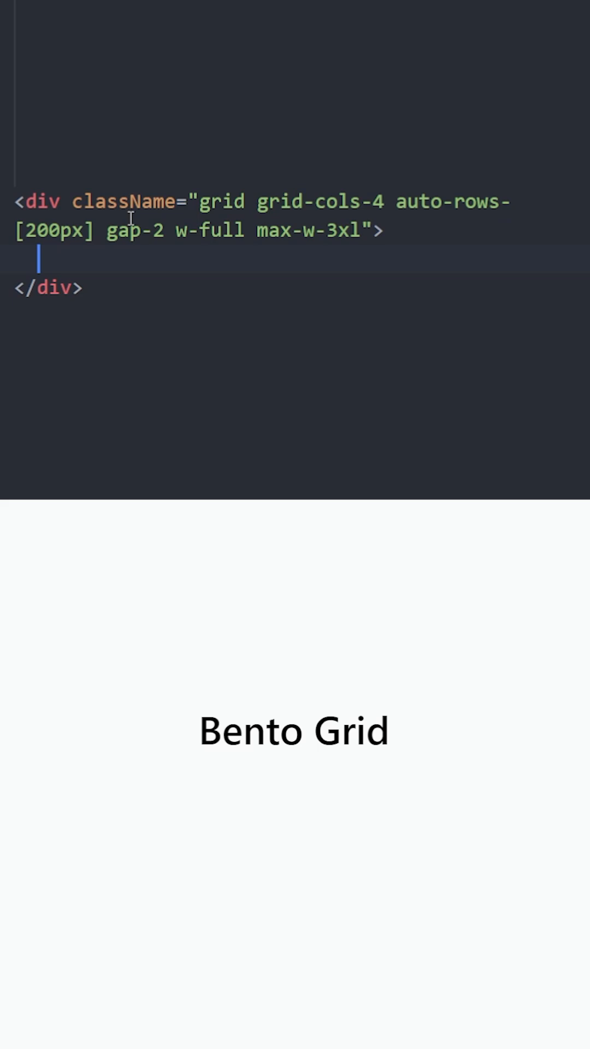
text(<div></div>)
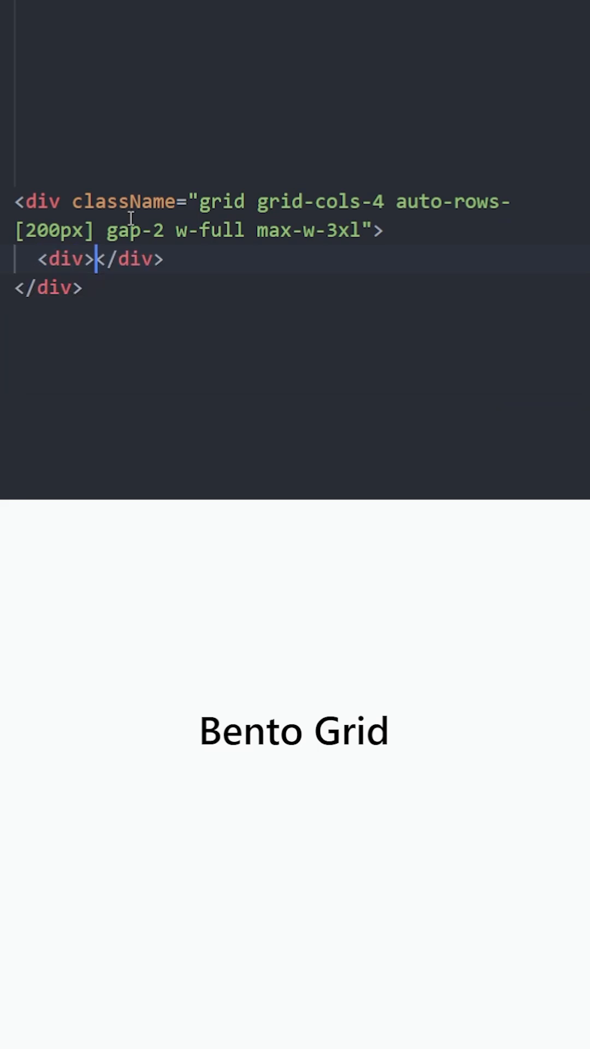
text( className=""col)
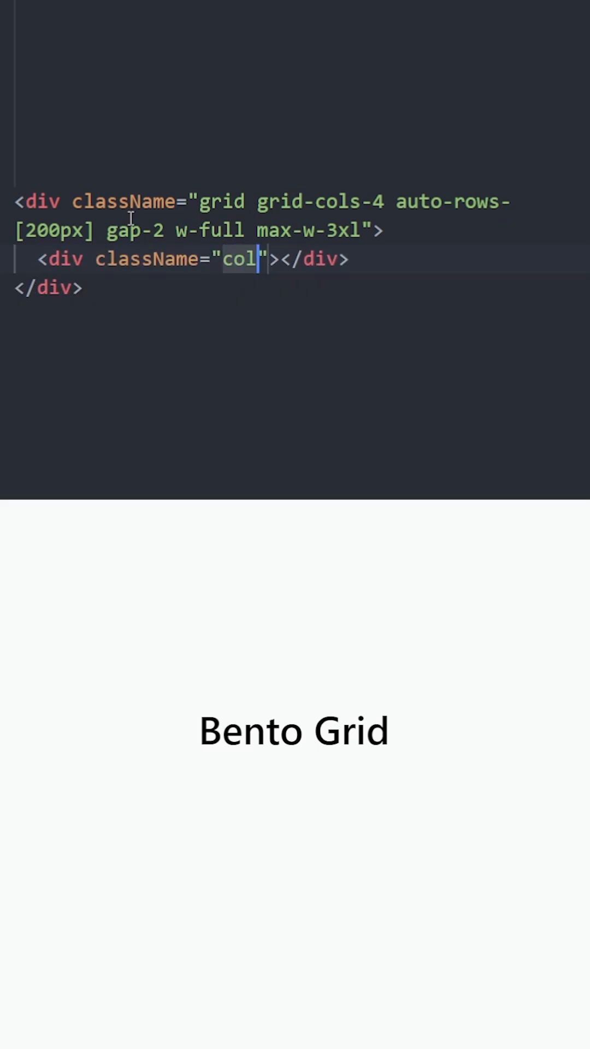
text(-span-2 row-)
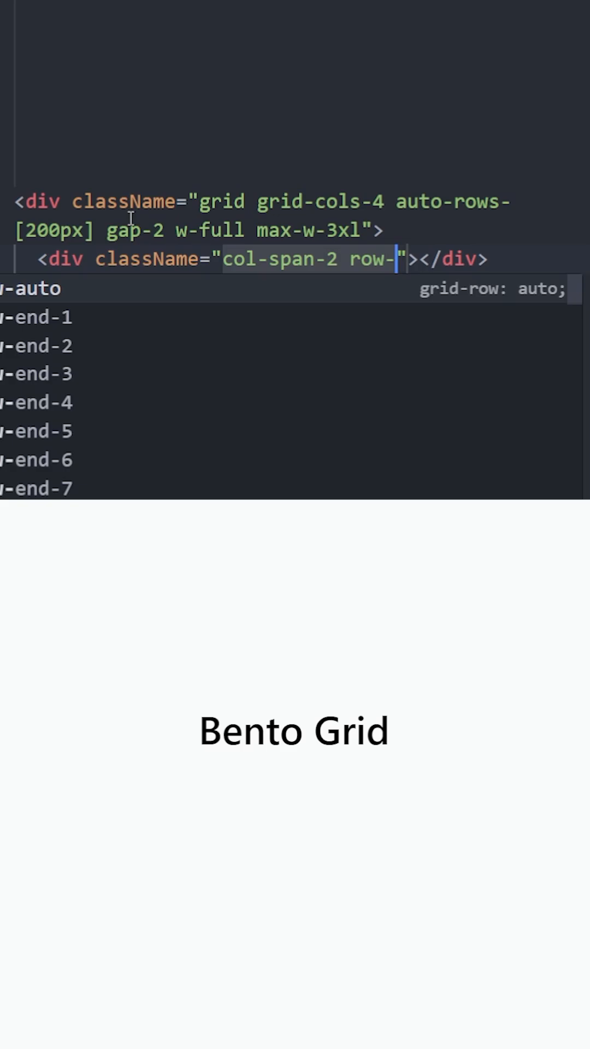
text(span-2 bg-)
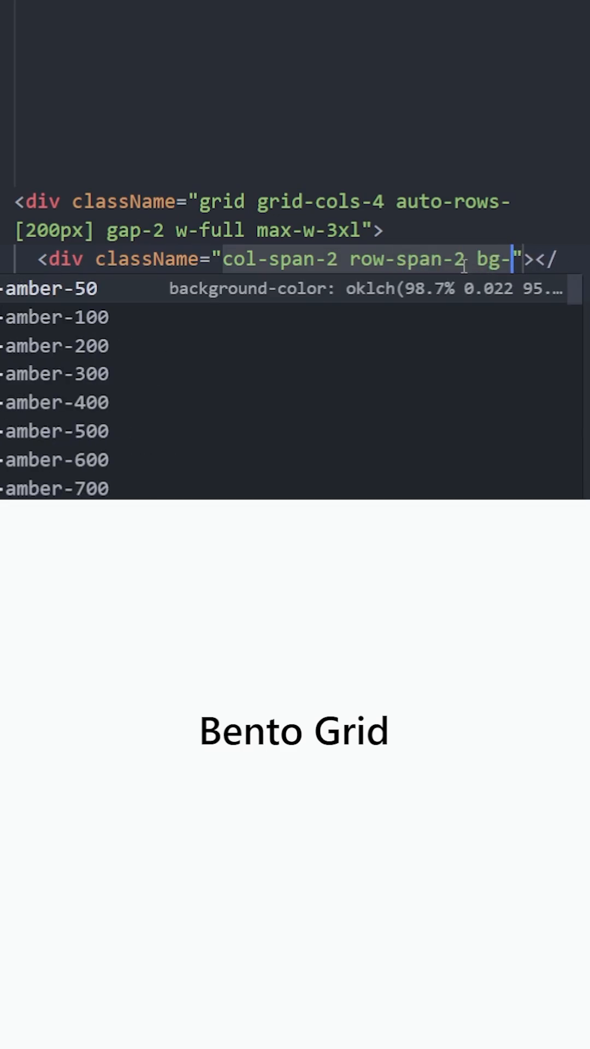
text(purple-500 rounded-lg)
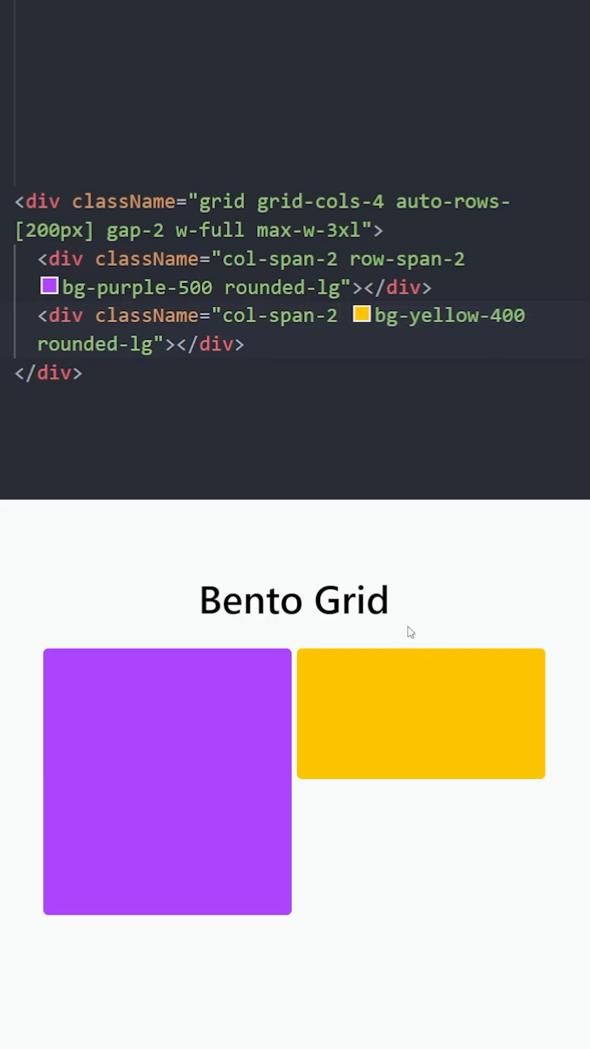
Step: Duplicate the yellow line into col-span-1 bg-rose-400 squares, deepen purple to 600, and select rose for recolouring
key(shift+alt+Down)
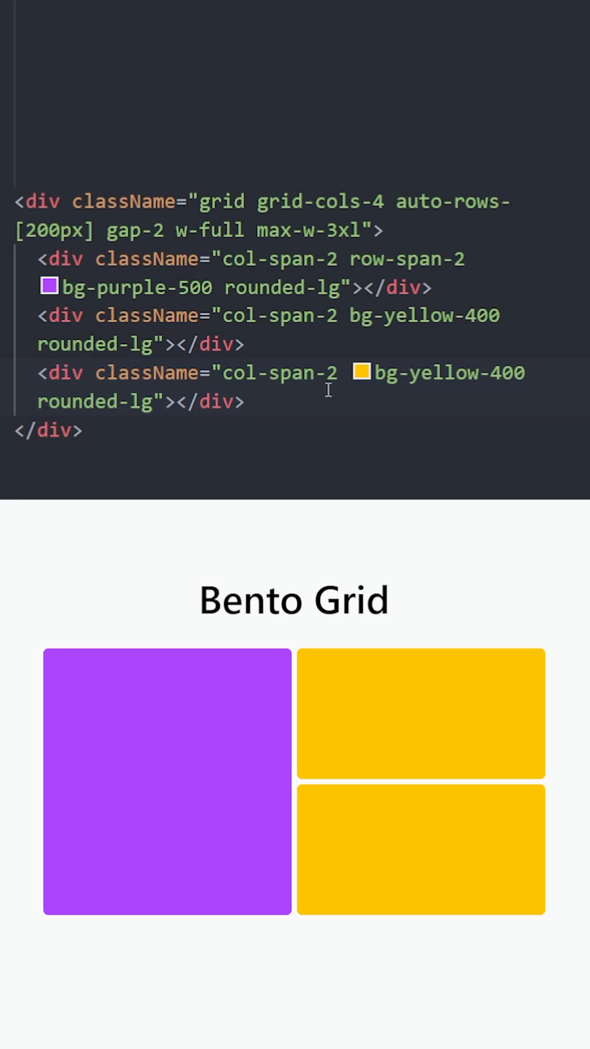
key(BackSpace)
text(1)
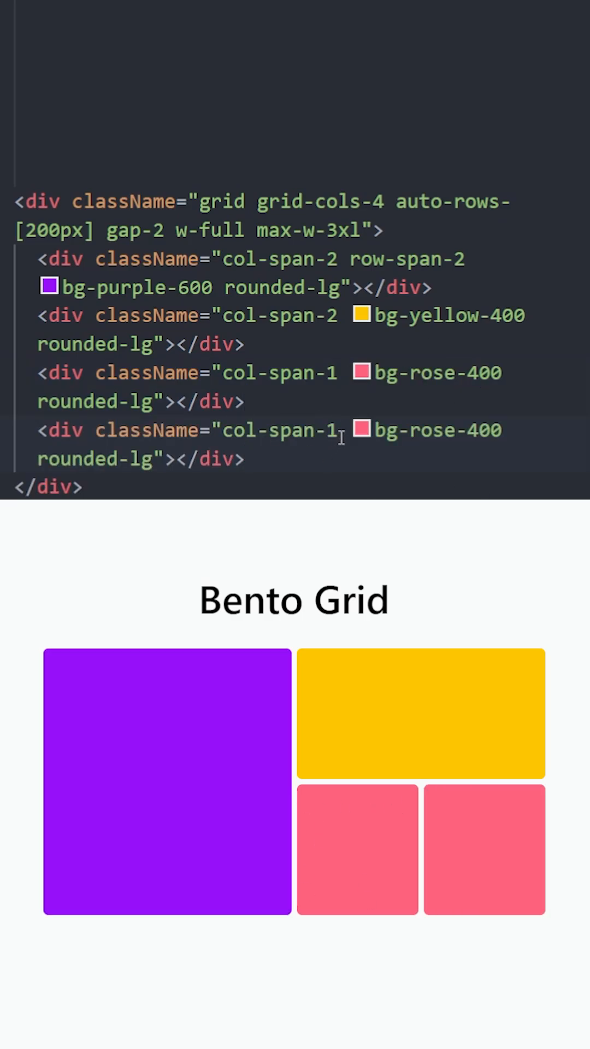
double_click(235, 430)
click(334, 465)
double_click(416, 430)
text(green)
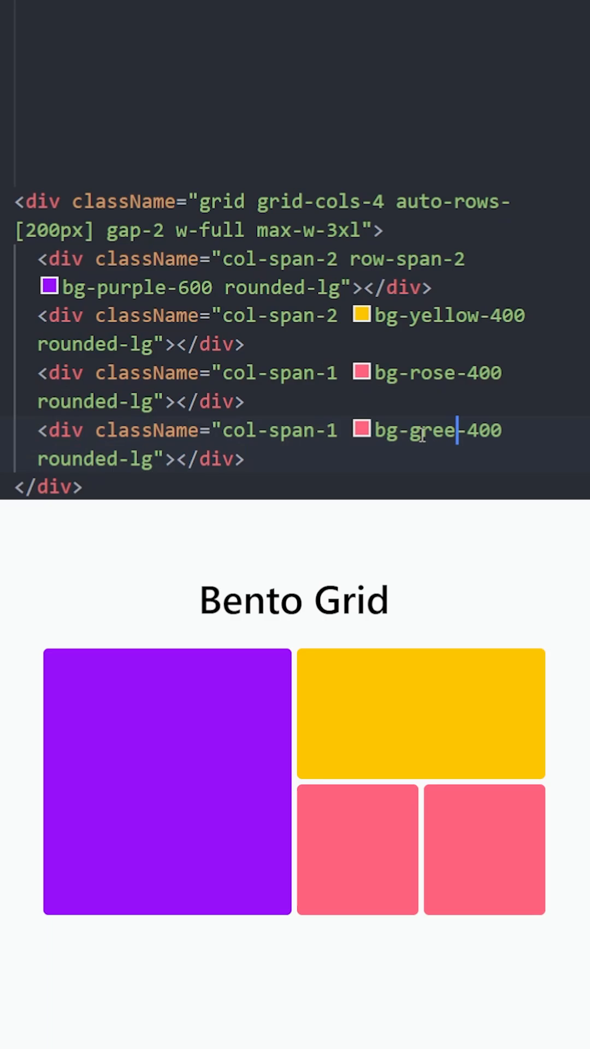